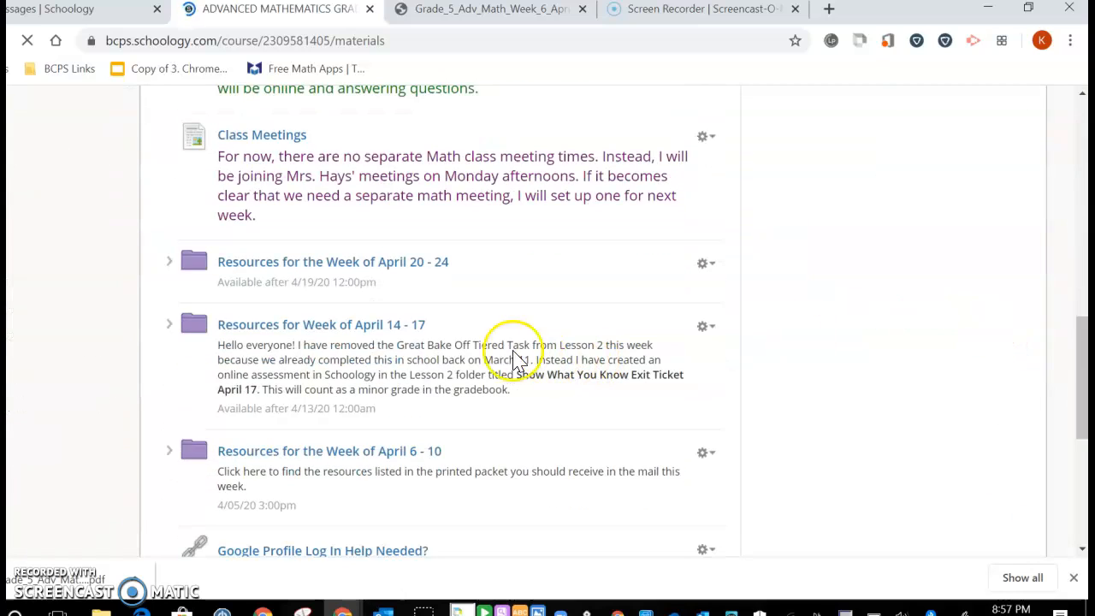
Open the Try It page inside Lesson 1 of the Resources for Week of April 14 - 17 folder
left_click(334, 330)
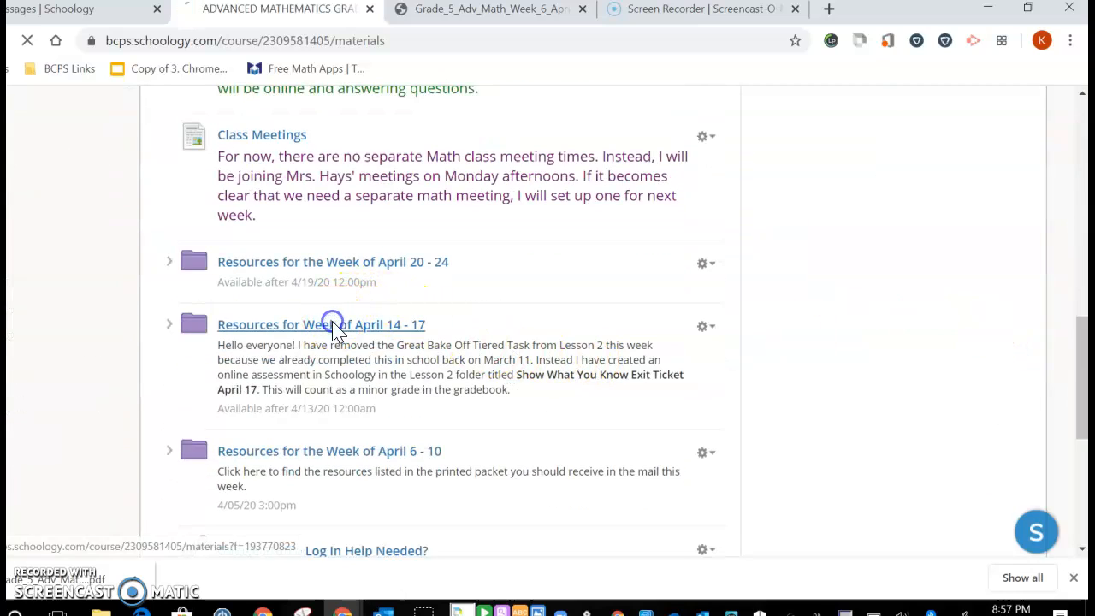
left_click(412, 334)
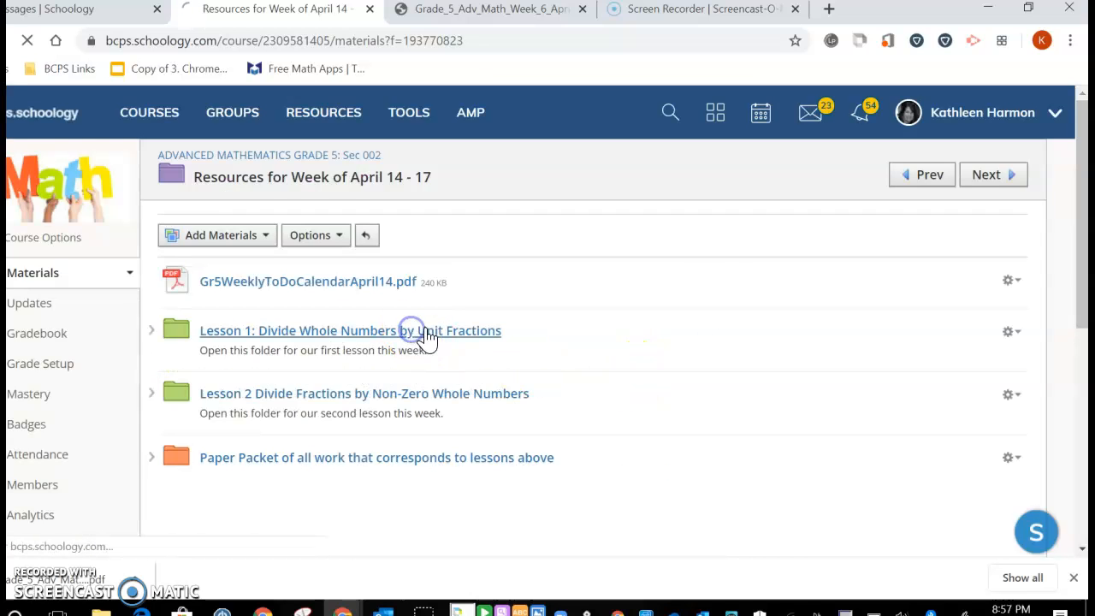
scroll(431, 342, "down", 2)
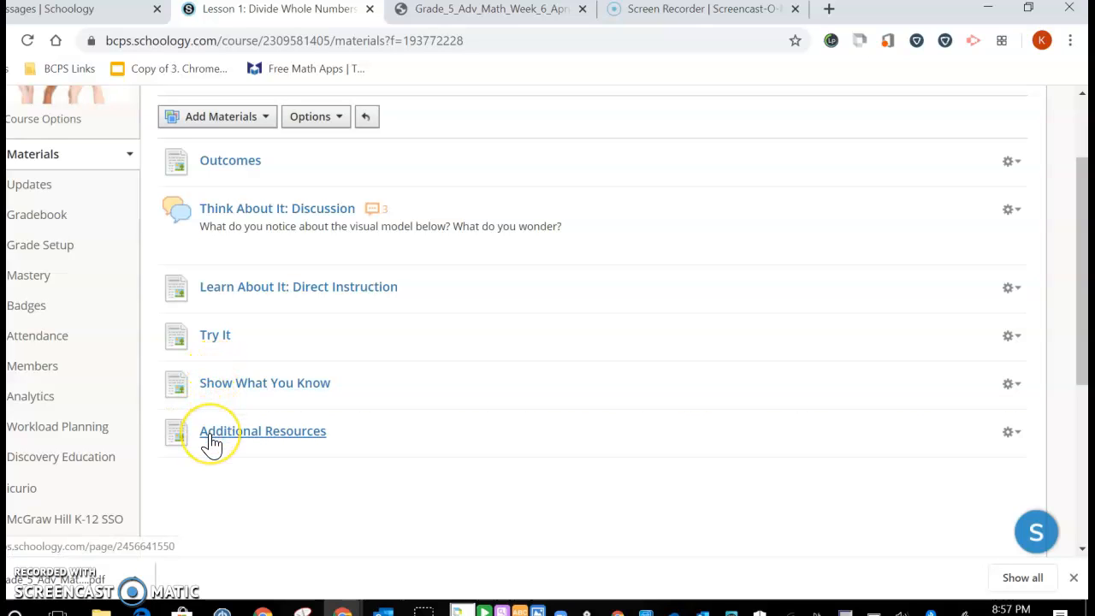
left_click(217, 342)
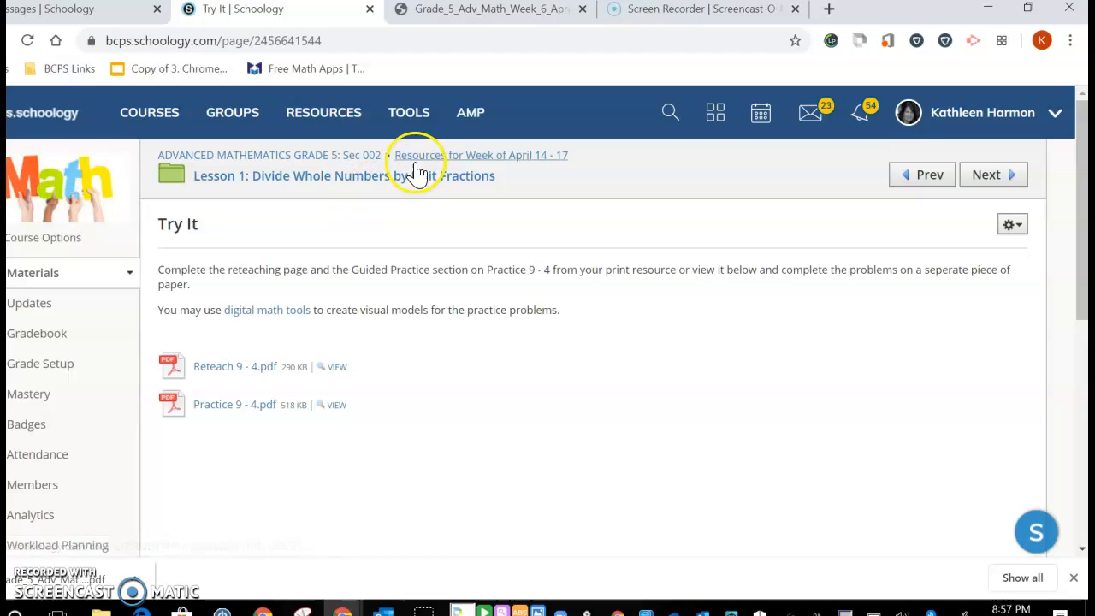
Return to the course materials and open the Try It assignment in Lesson 1 of the Resources for the Week of April 20 - 24 folder
left_click(354, 160)
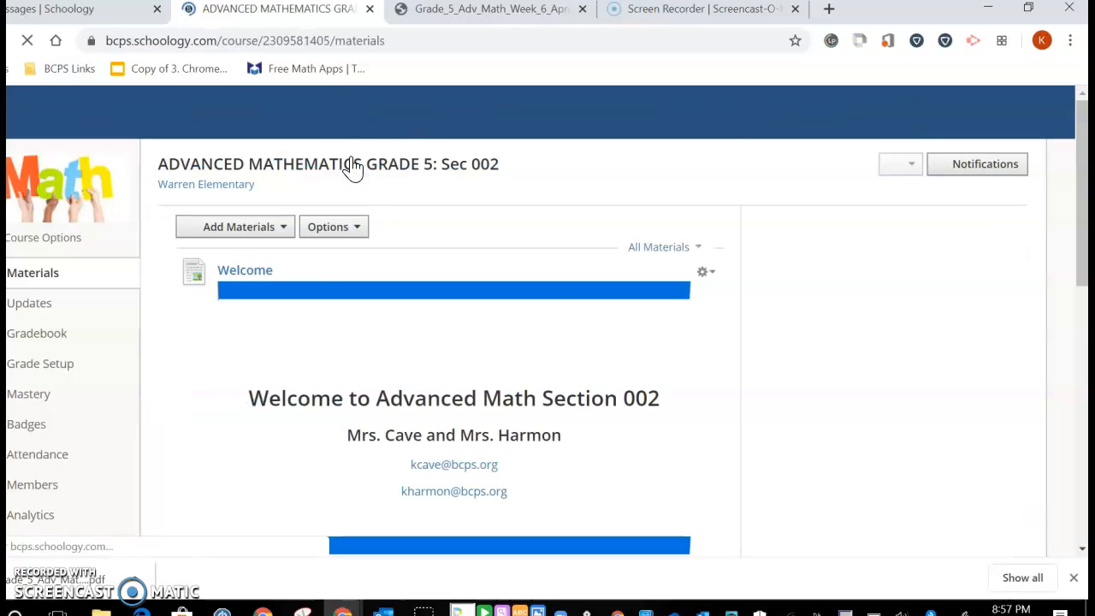
scroll(294, 402, "down", 10)
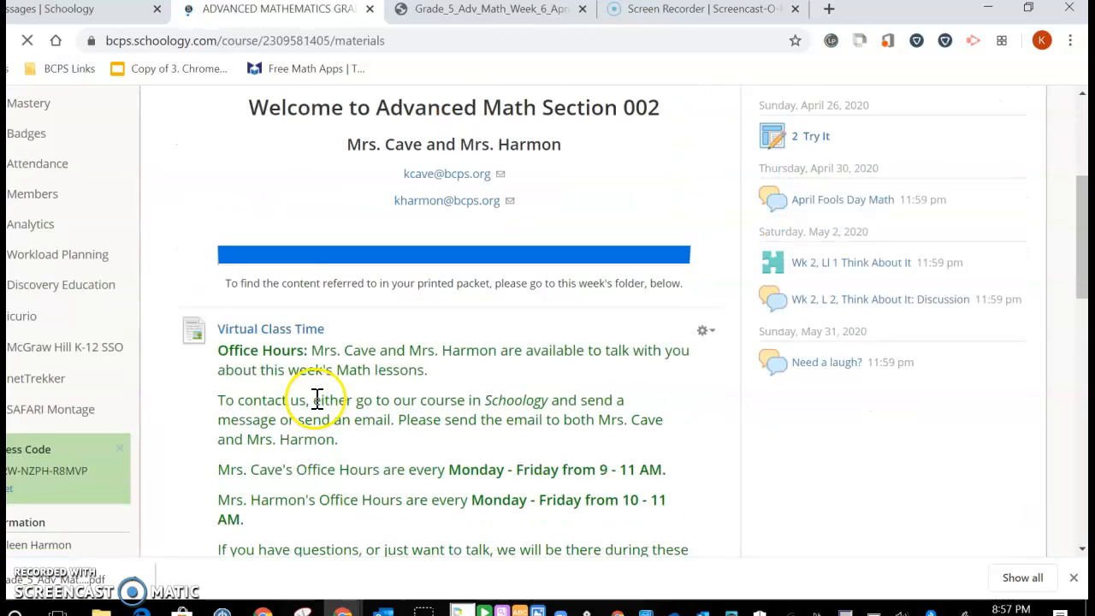
scroll(322, 397, "down", 1)
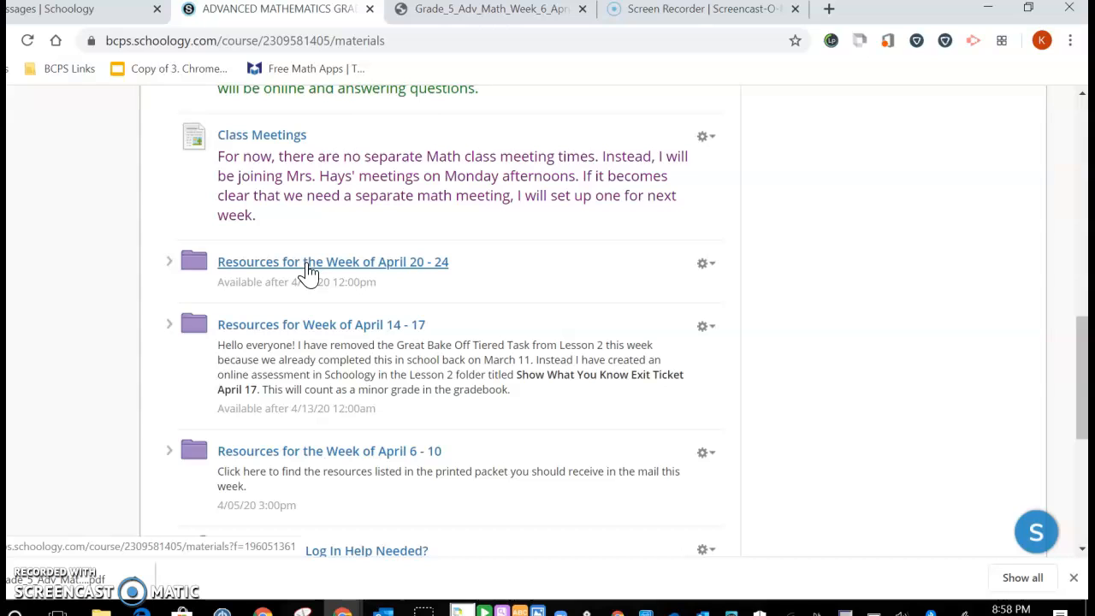
left_click(308, 273)
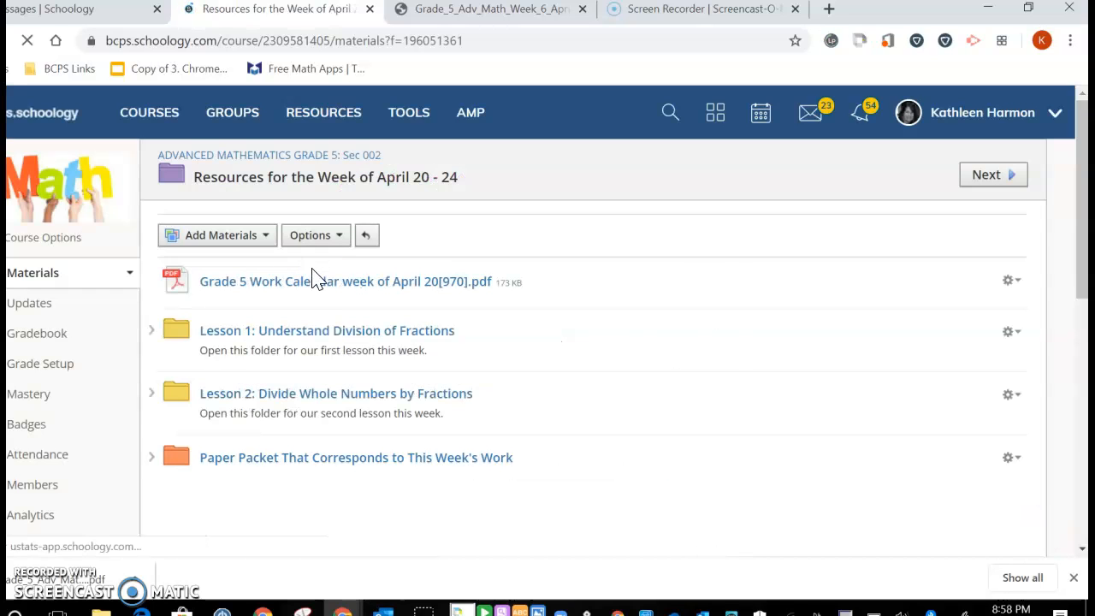
left_click(341, 340)
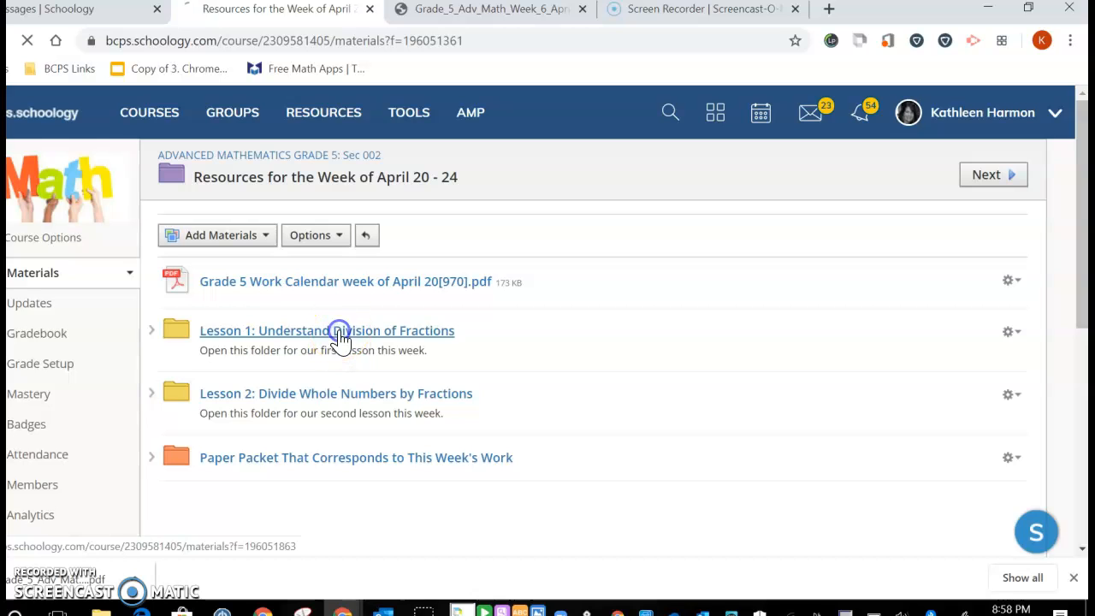
scroll(256, 347, "down", 2)
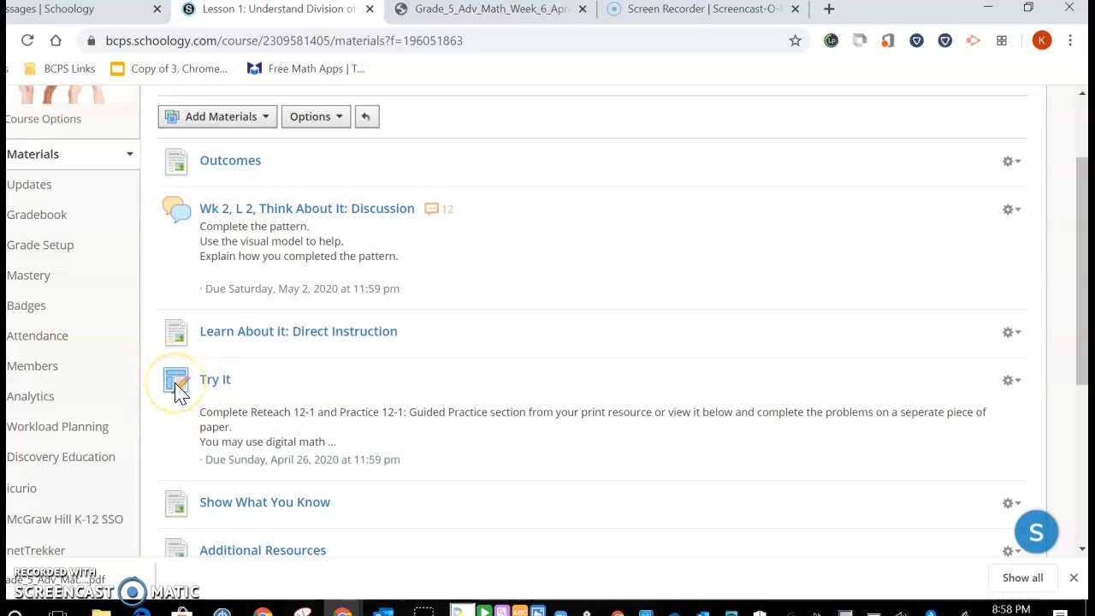
left_click(205, 382)
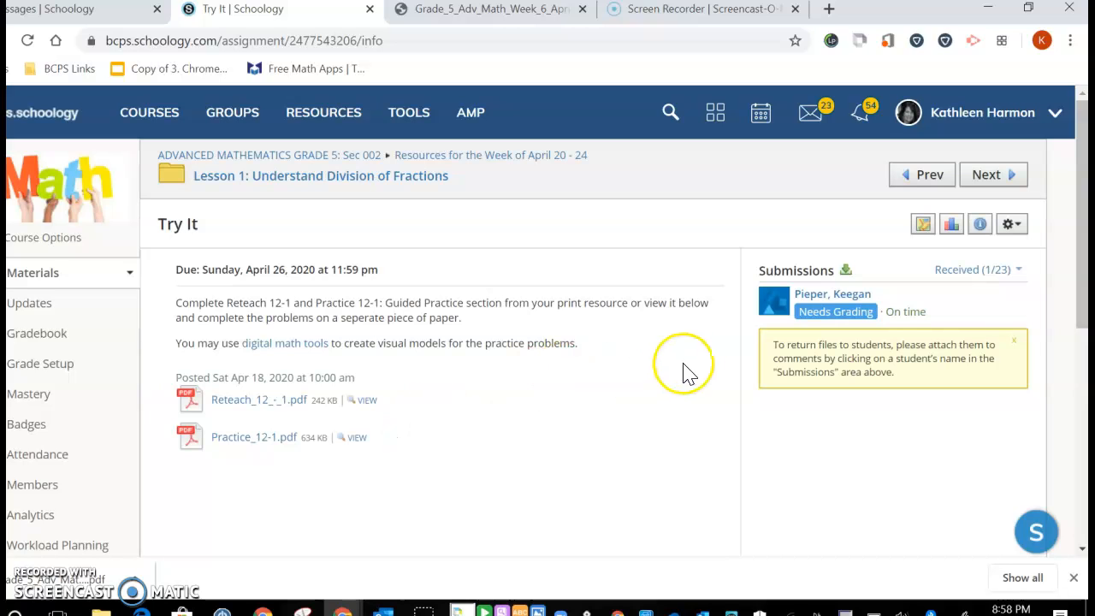
Open the single student submission for the Try It assignment, review the uploaded worksheet, and close the grader
left_click(808, 298)
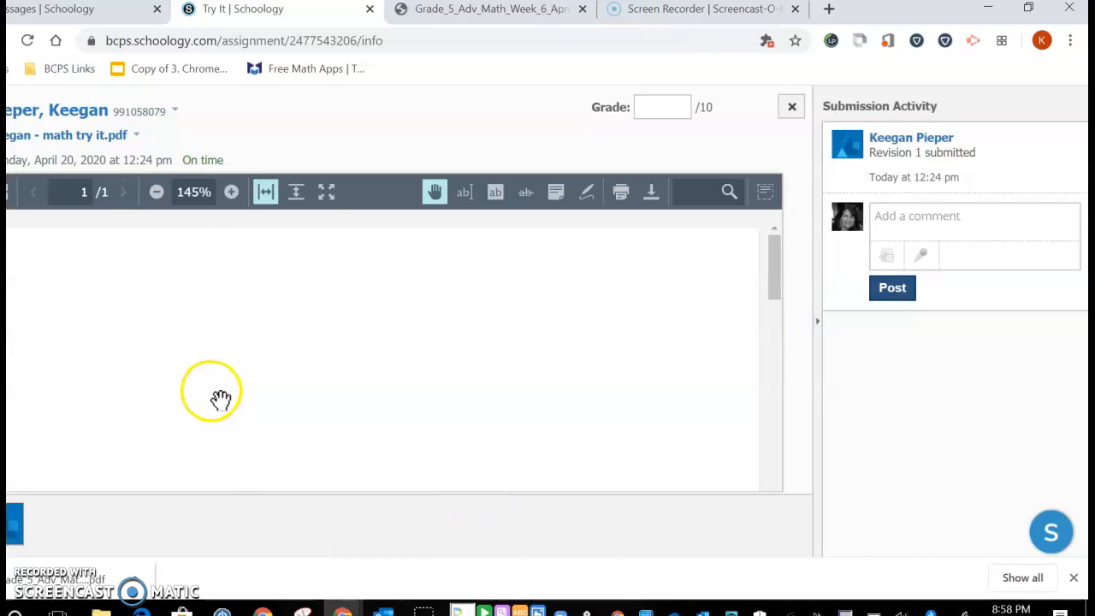
left_click_drag(772, 270, 796, 257)
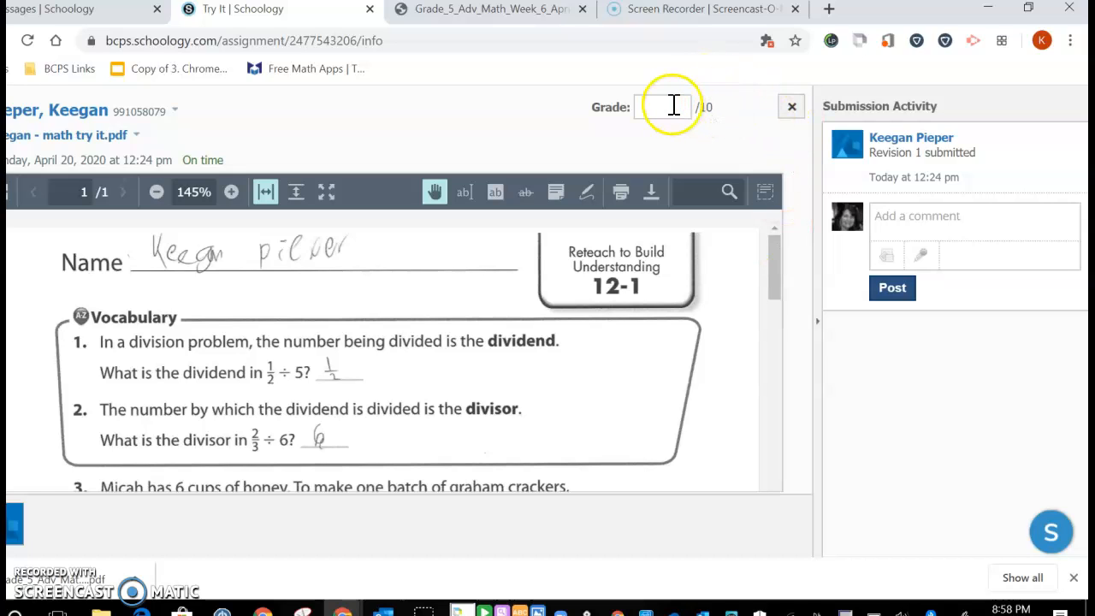
left_click(791, 106)
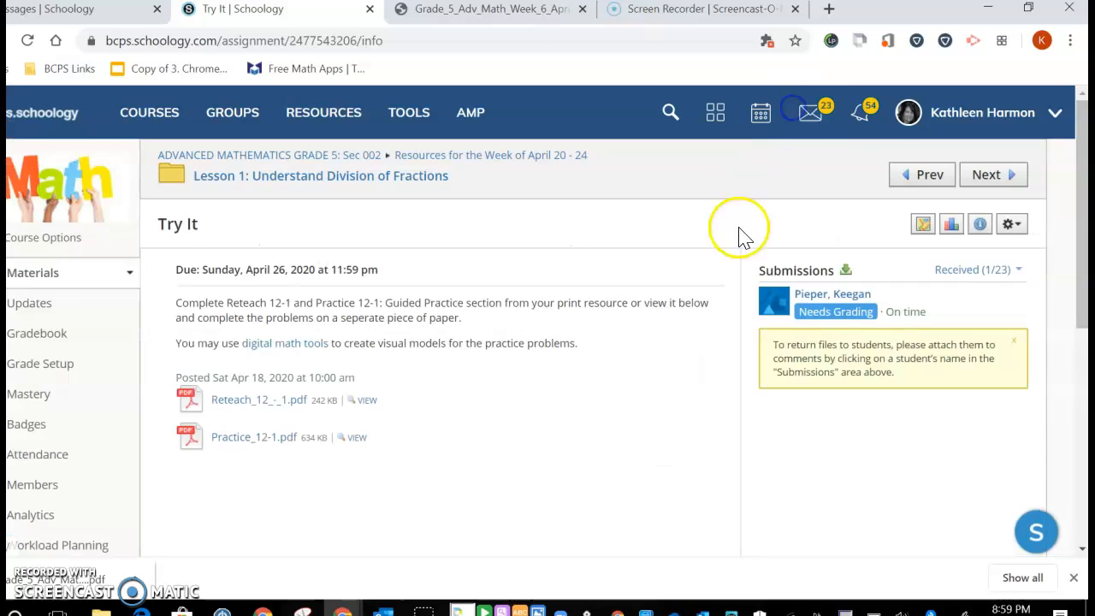
left_click(811, 310)
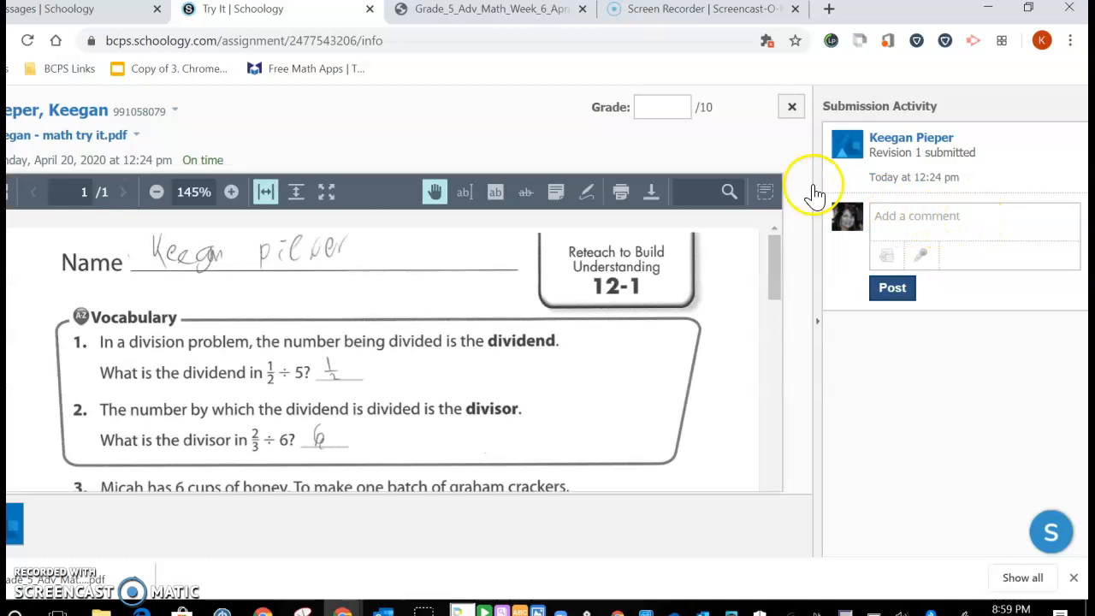
left_click(794, 109)
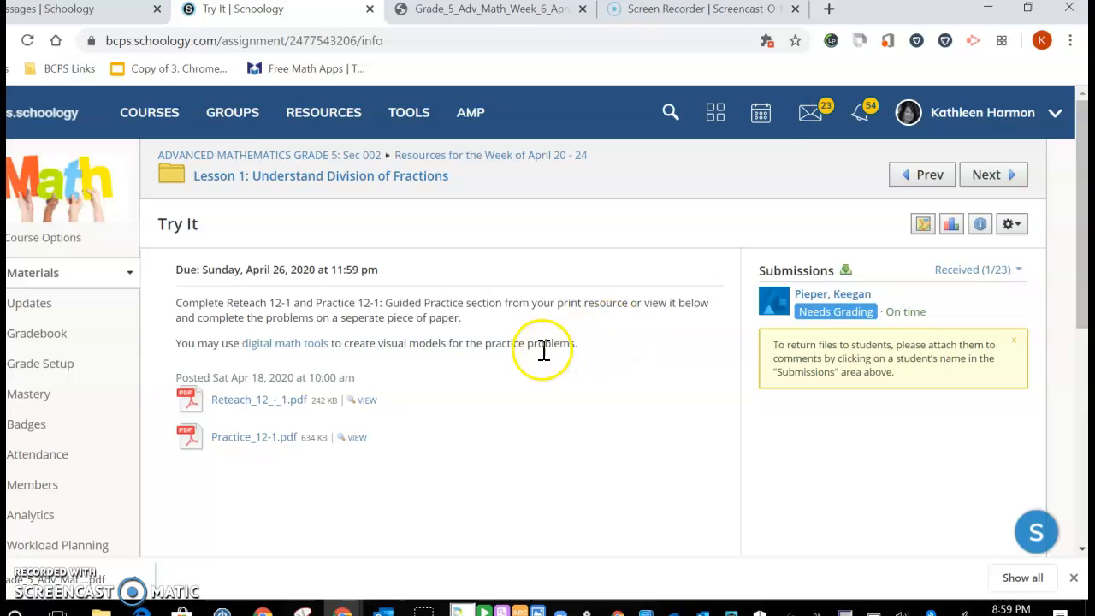
Open the Gradebook and scroll across to the Try It columns and down to the submitting student's row
left_click(38, 333)
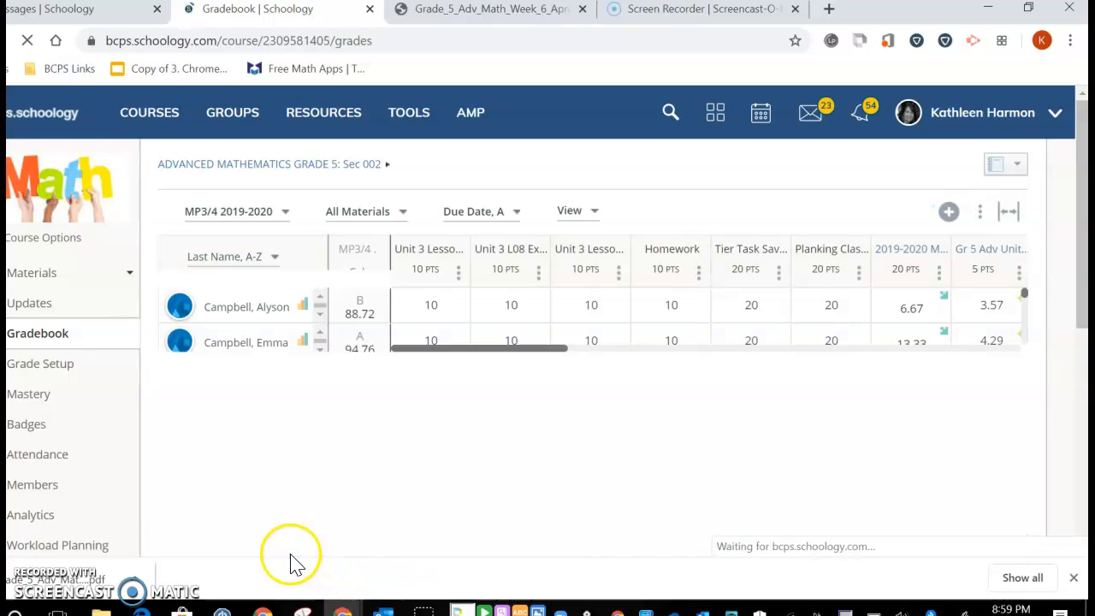
left_click_drag(417, 548, 1035, 530)
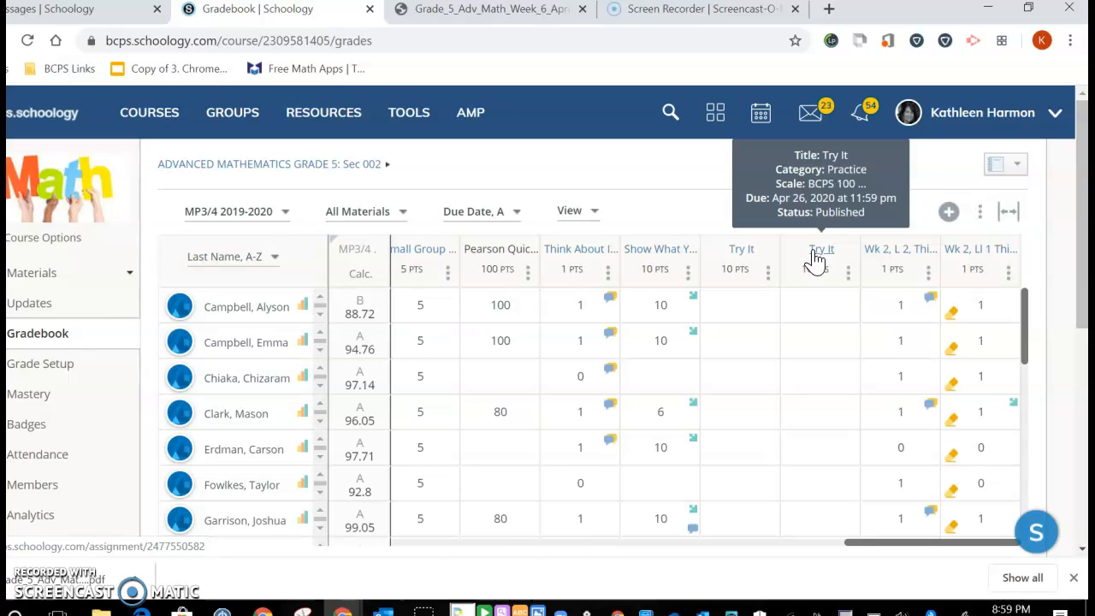
left_click(870, 299)
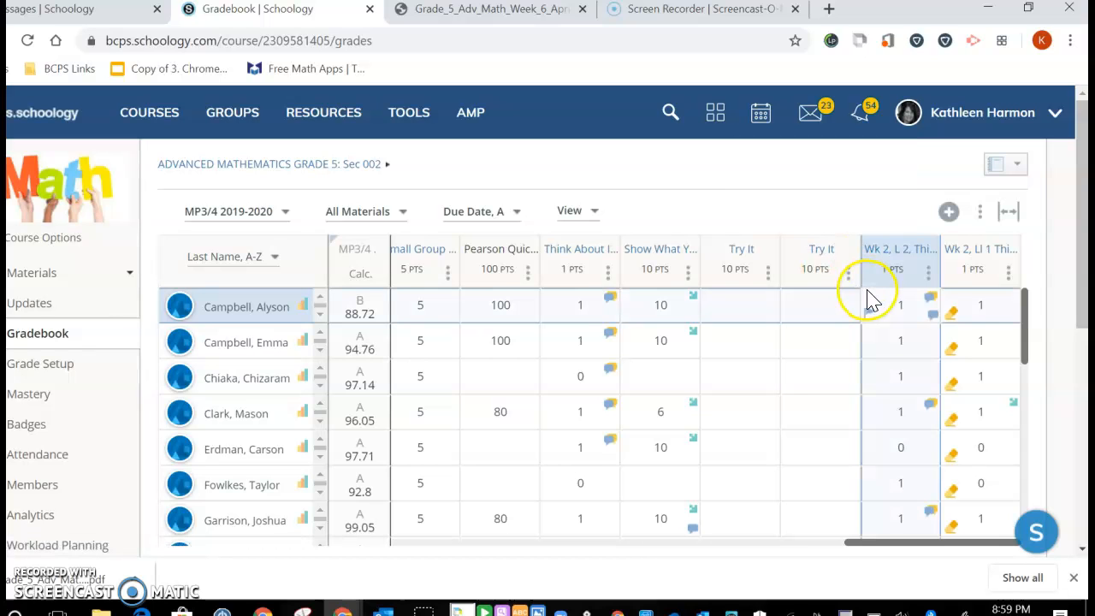
scroll(384, 436, "down", 3)
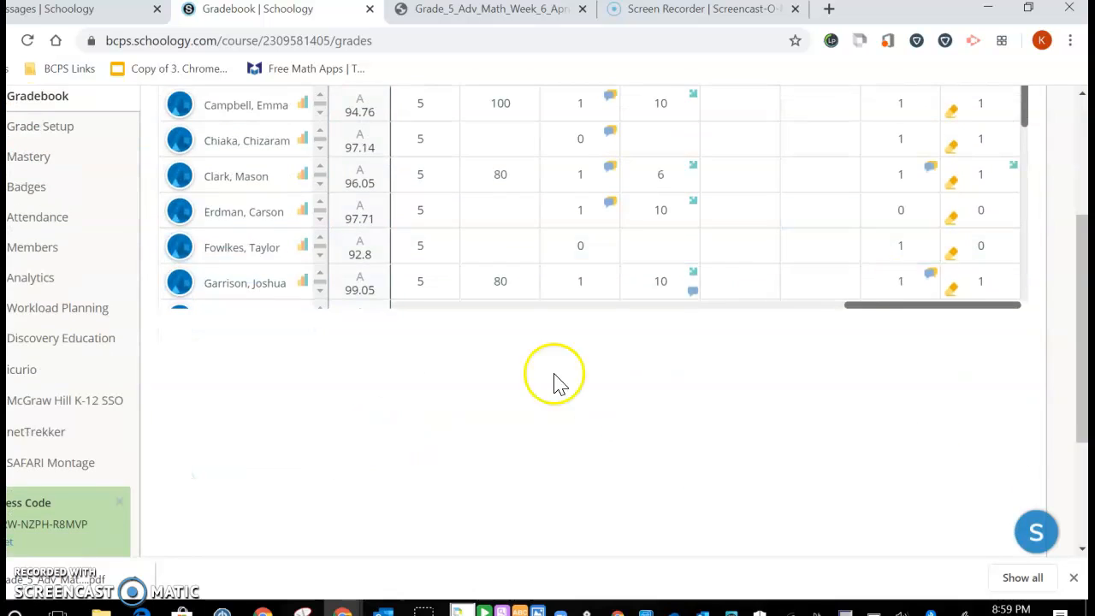
left_click_drag(1024, 108, 1009, 239)
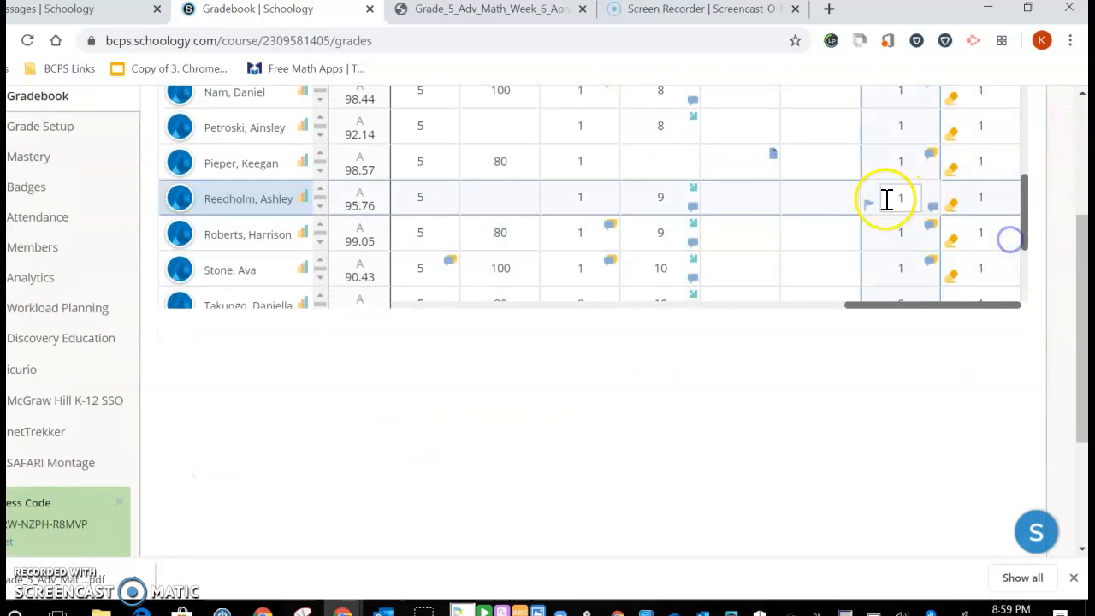
scroll(819, 274, "up", 3)
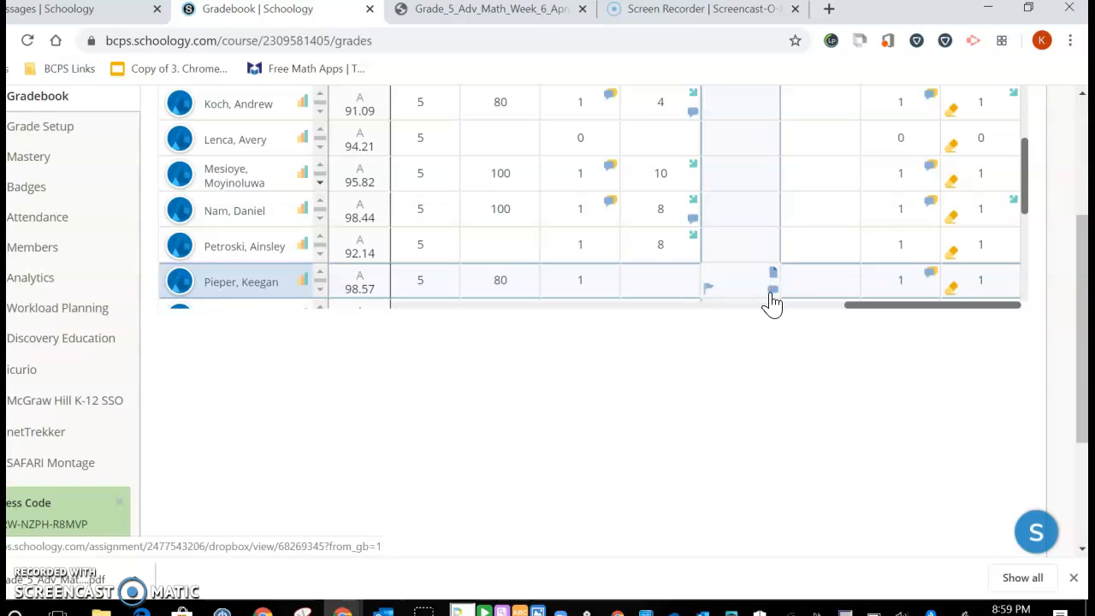
Open the grade comment on the student's Try It cell, tick Display to Student, and close the comment box
left_click(764, 291)
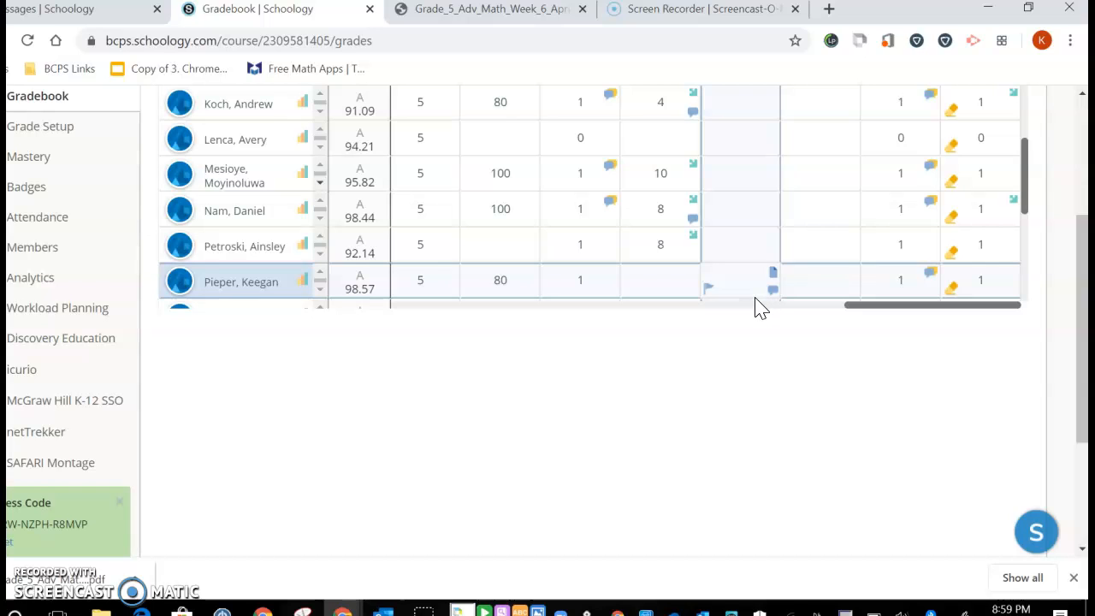
left_click(773, 295)
left_click(773, 295)
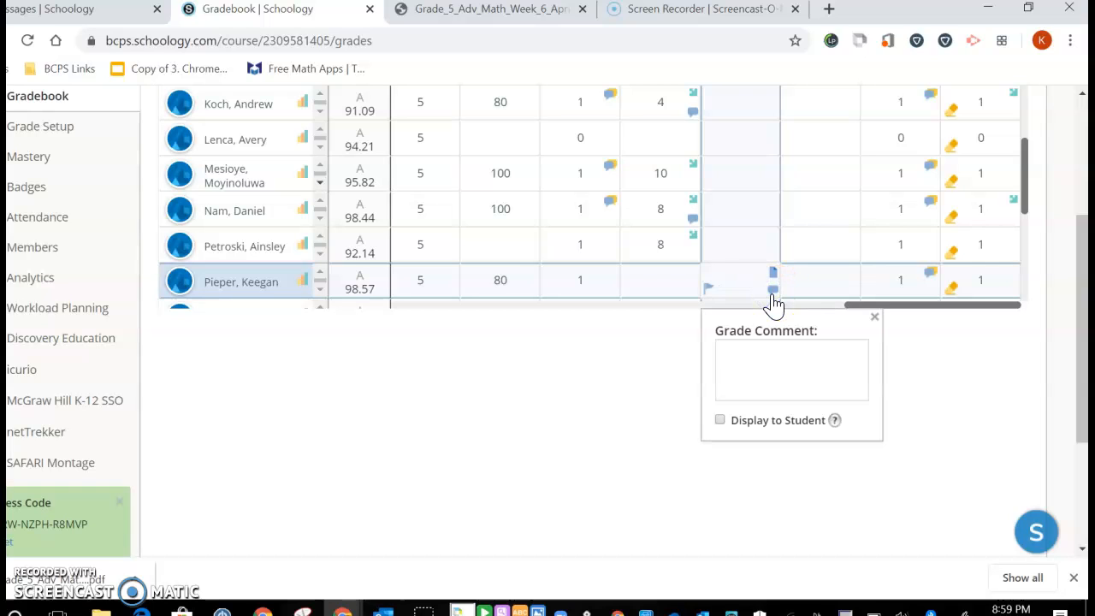
left_click(723, 359)
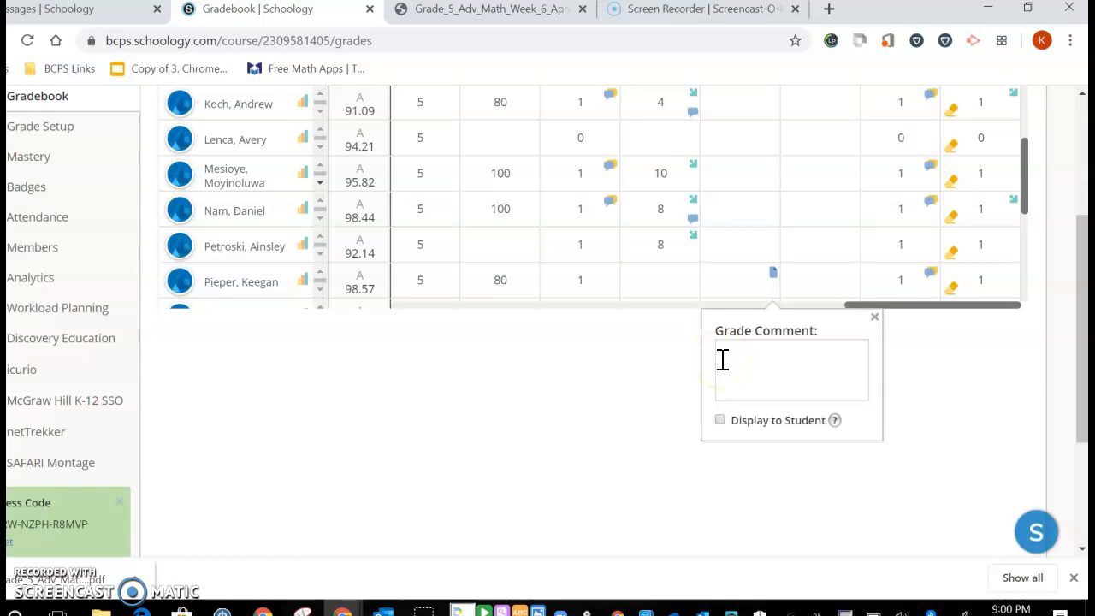
left_click(721, 421)
left_click(874, 318)
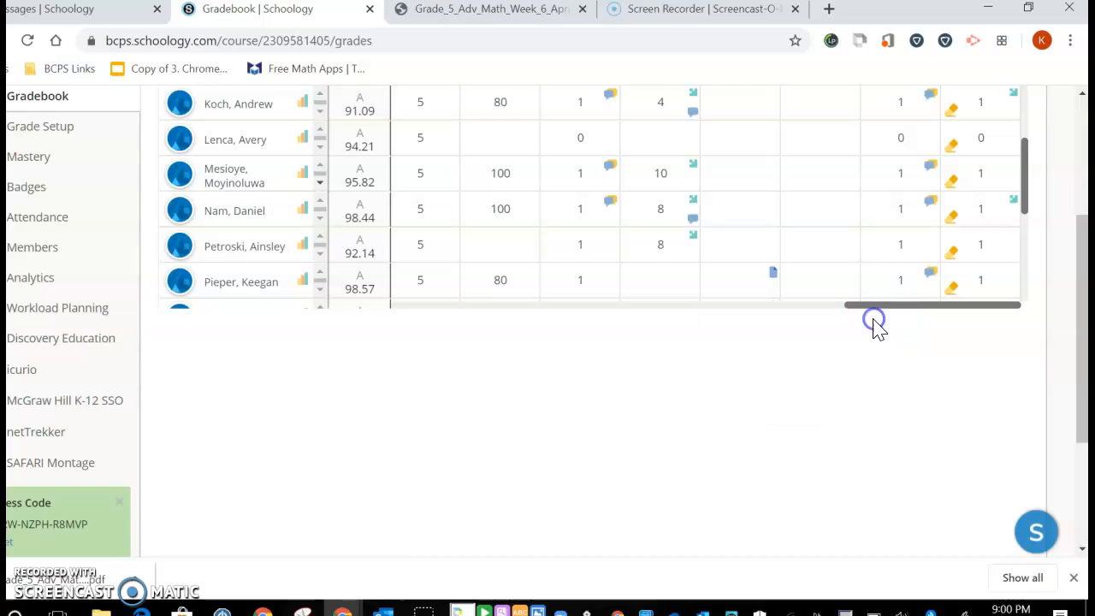
Go back to the course materials and open the Paper Packet That Corresponds to This Week's Work folder for April 20 - 24
scroll(856, 342, "up", 3)
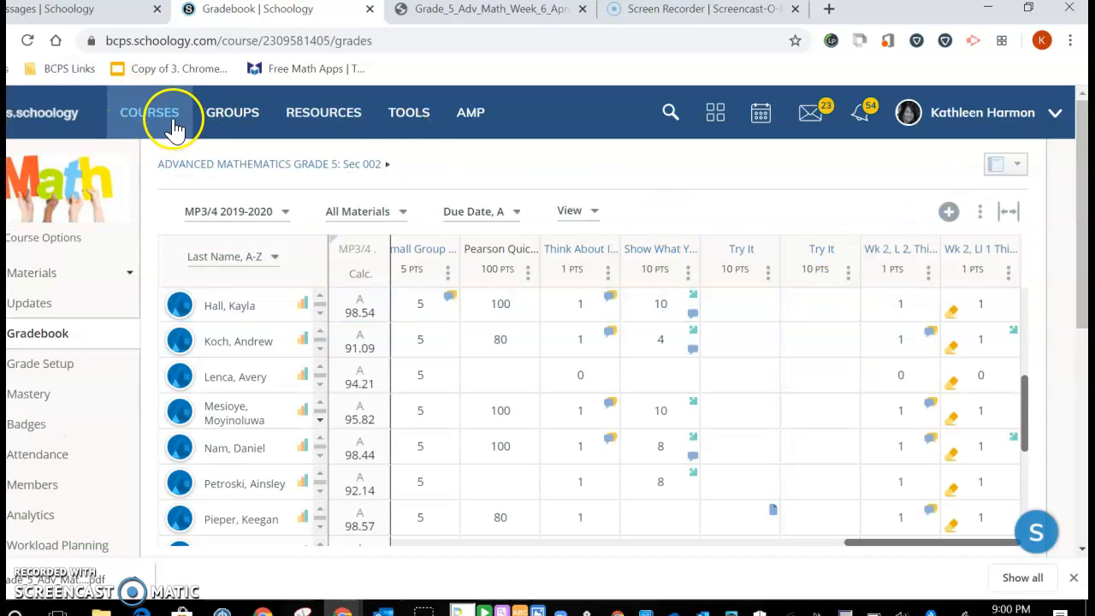
left_click(215, 164)
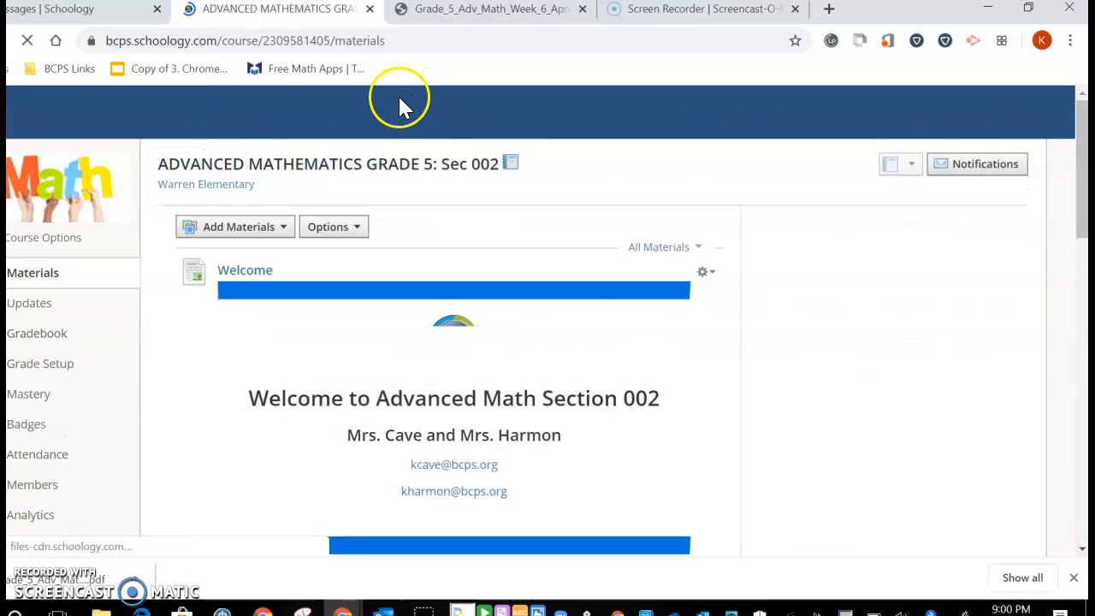
scroll(472, 350, "down", 7)
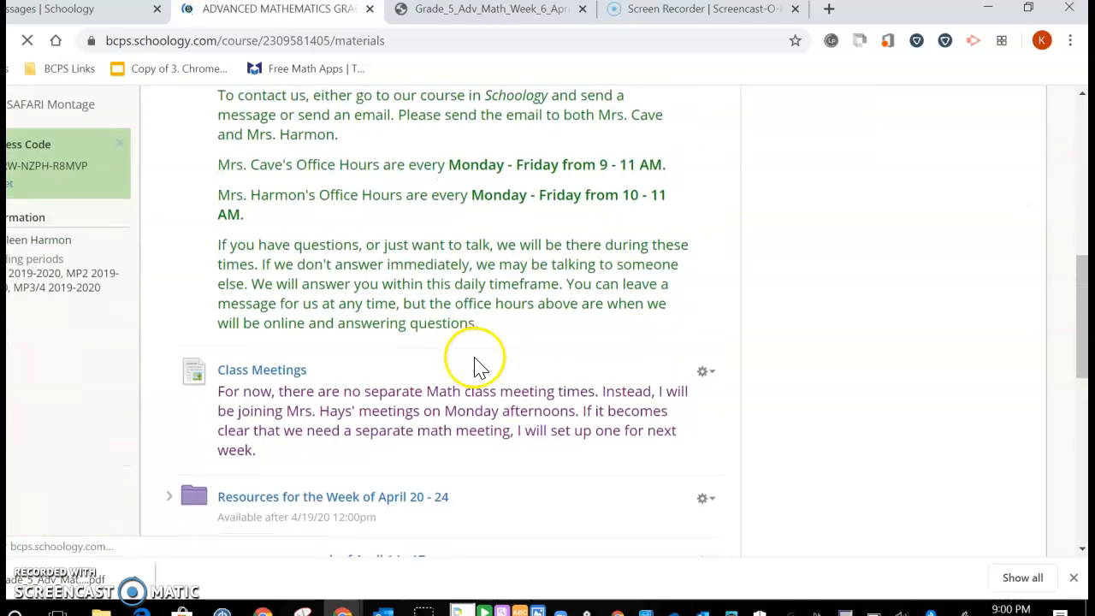
scroll(477, 367, "down", 3)
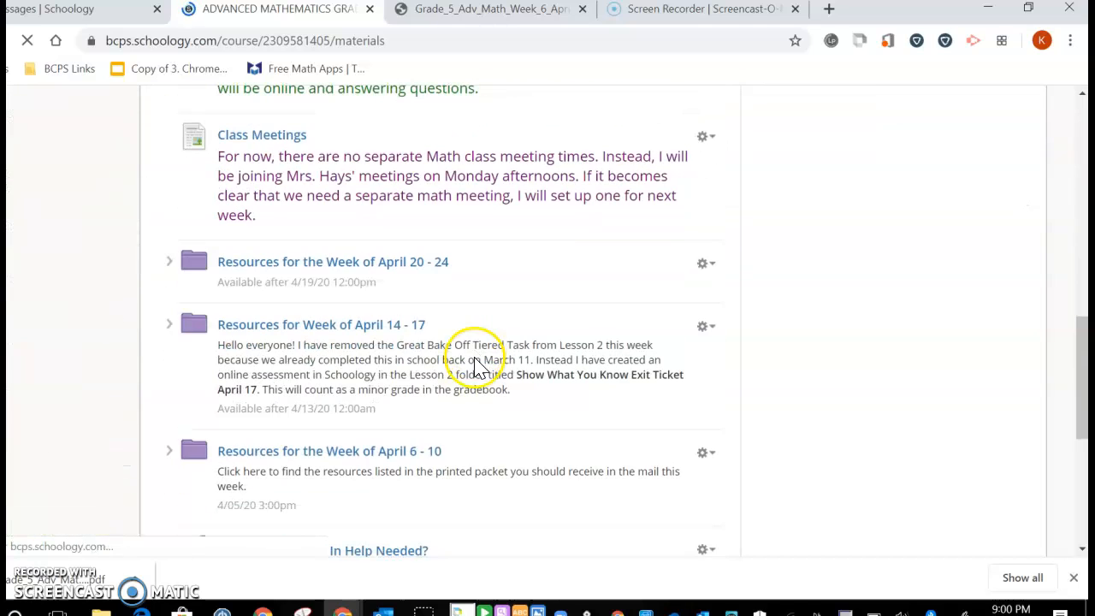
left_click(417, 266)
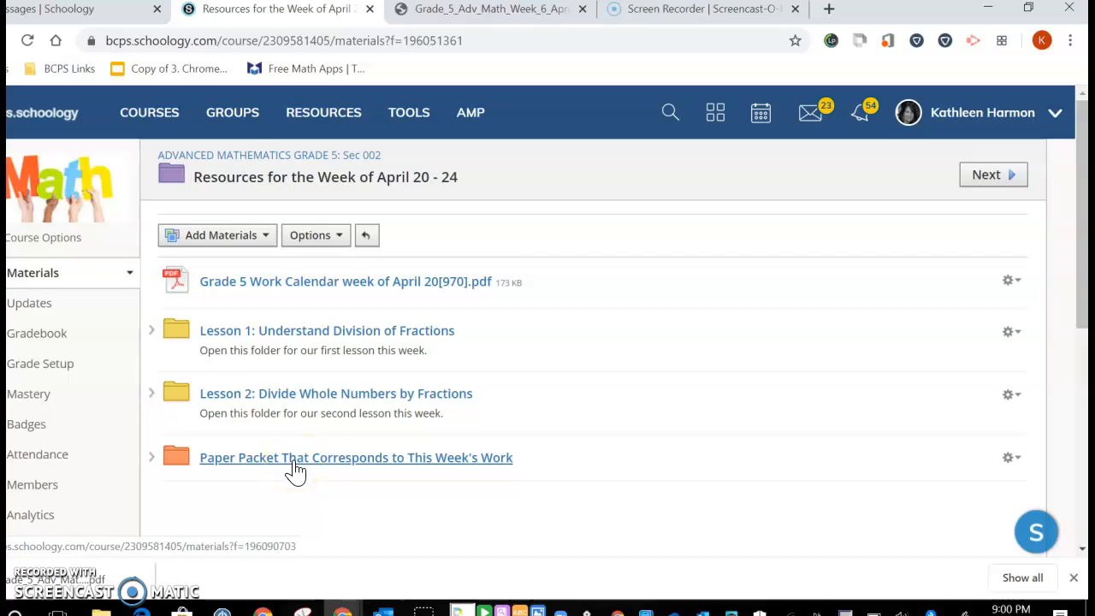
left_click(301, 462)
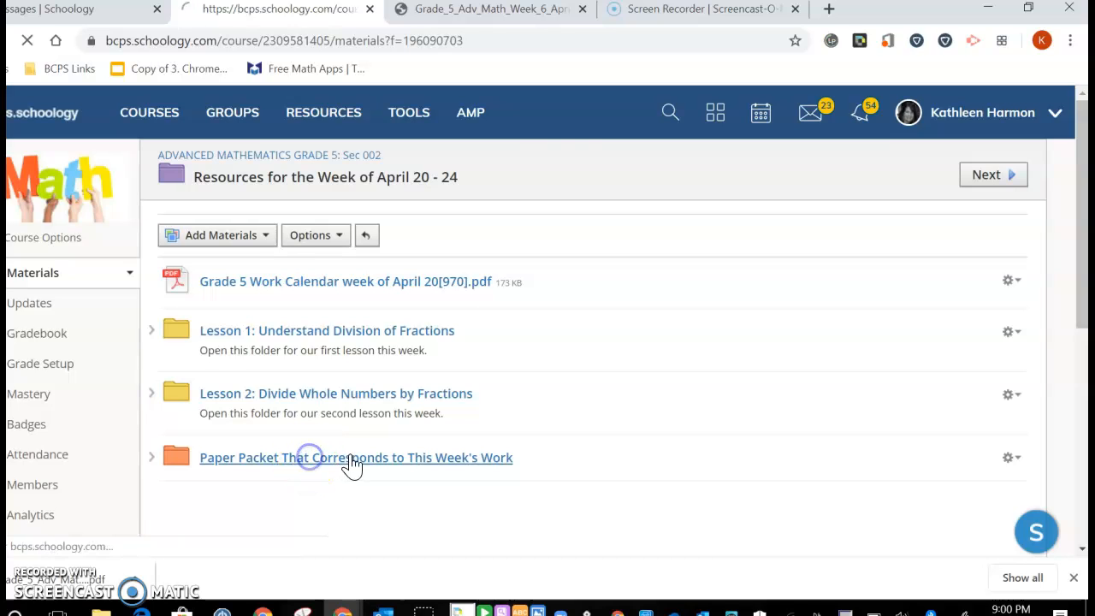
left_click(305, 299)
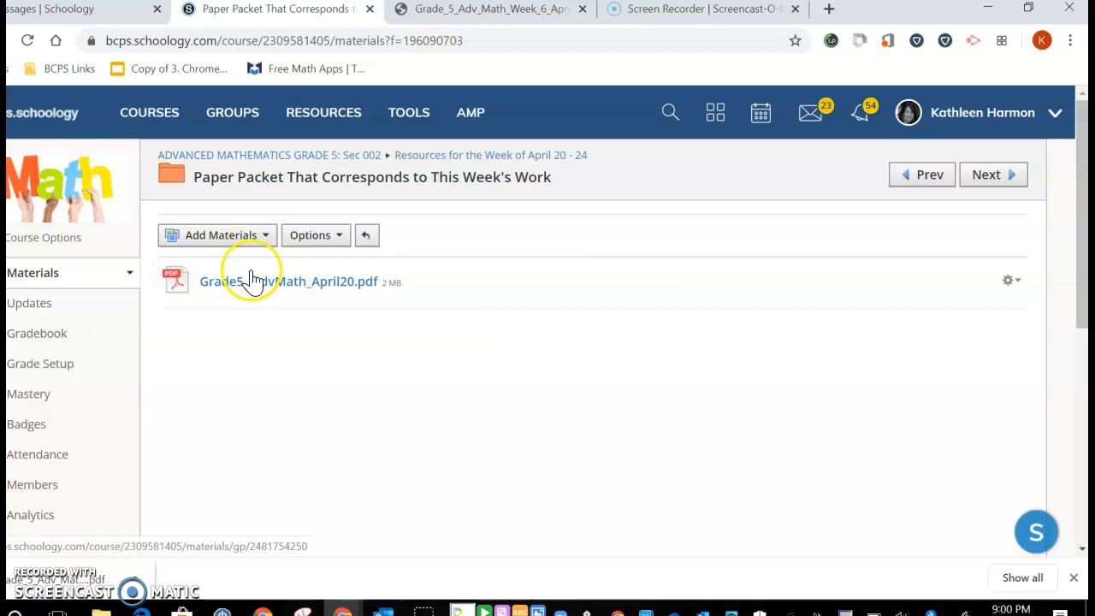
Add a new assignment to the folder and name it Week of April 20 Math
left_click(266, 236)
left_click(267, 295)
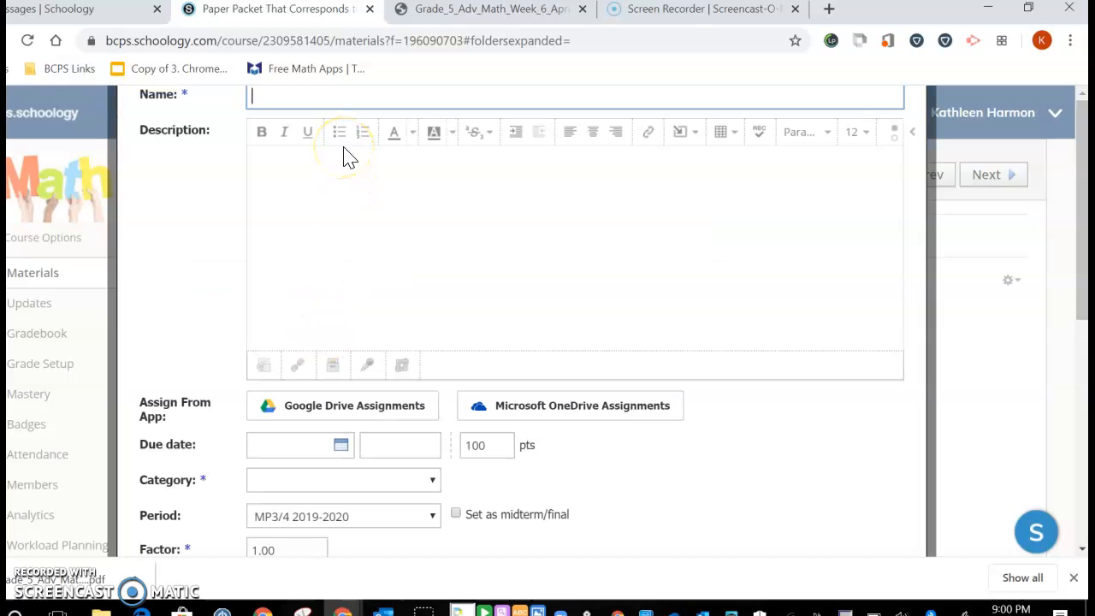
type("Week of April 20 Math")
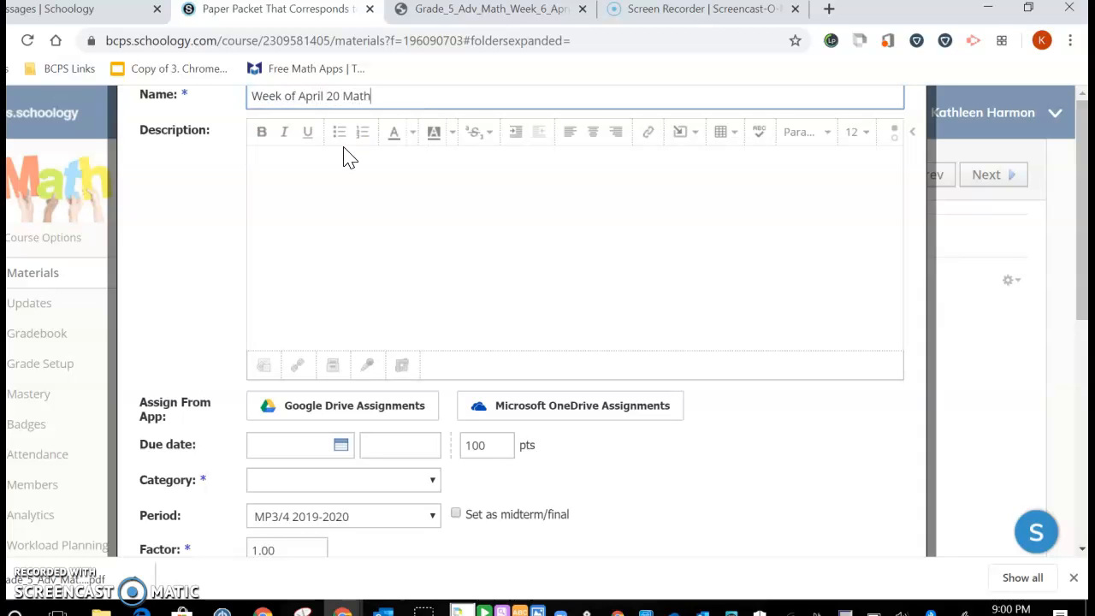
Enter the description "PLease upload after completing" and attach the Grade_5_Adv_Math_Week_6_April_2020_Remote_Learning_Resources (1).pdf file
left_click(265, 162)
type("Ple")
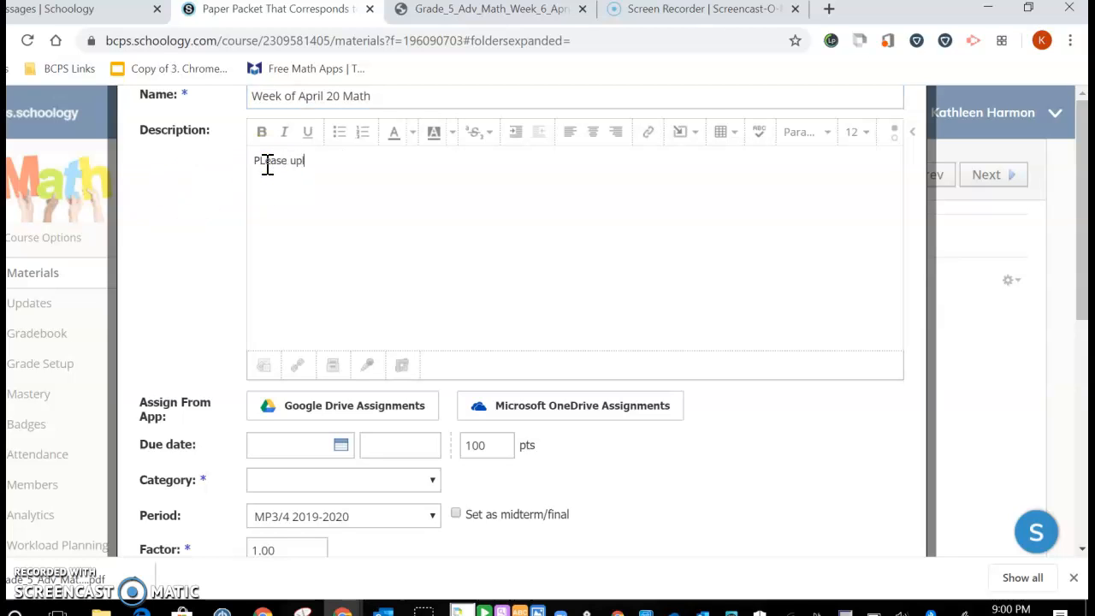
type("ase upload after completing")
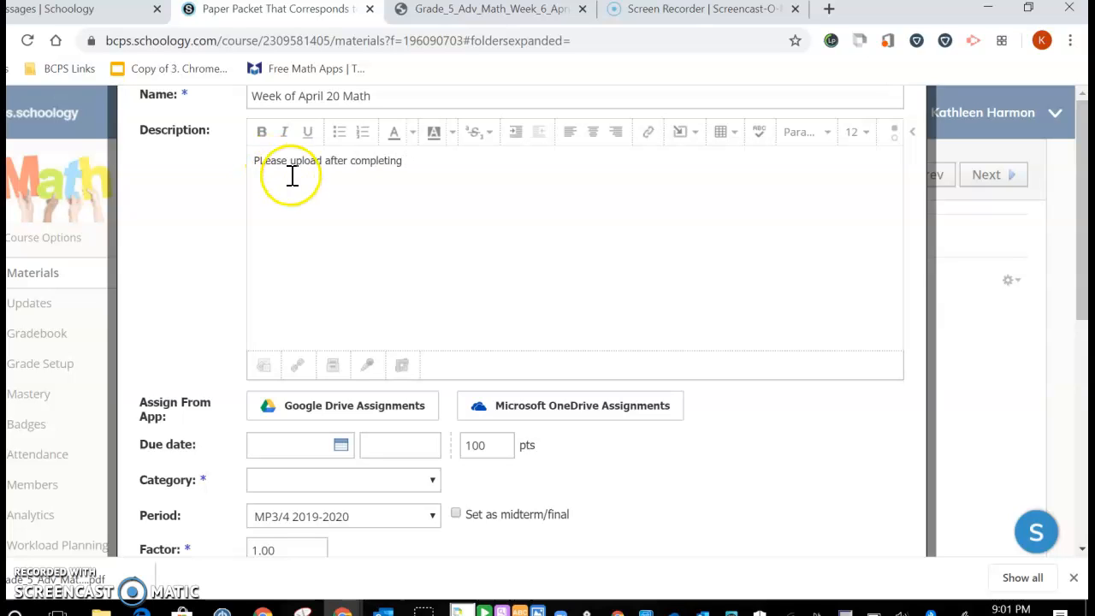
left_click(264, 367)
double_click(305, 117)
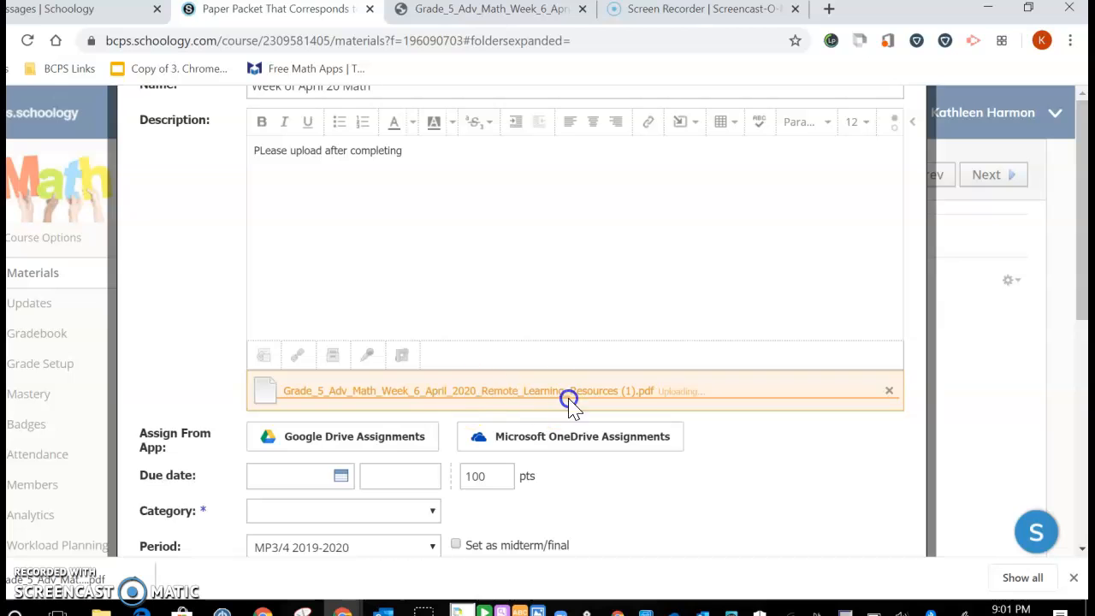
Set the assignment's due date to June 6, 2020 and its points to 1
left_click(347, 477)
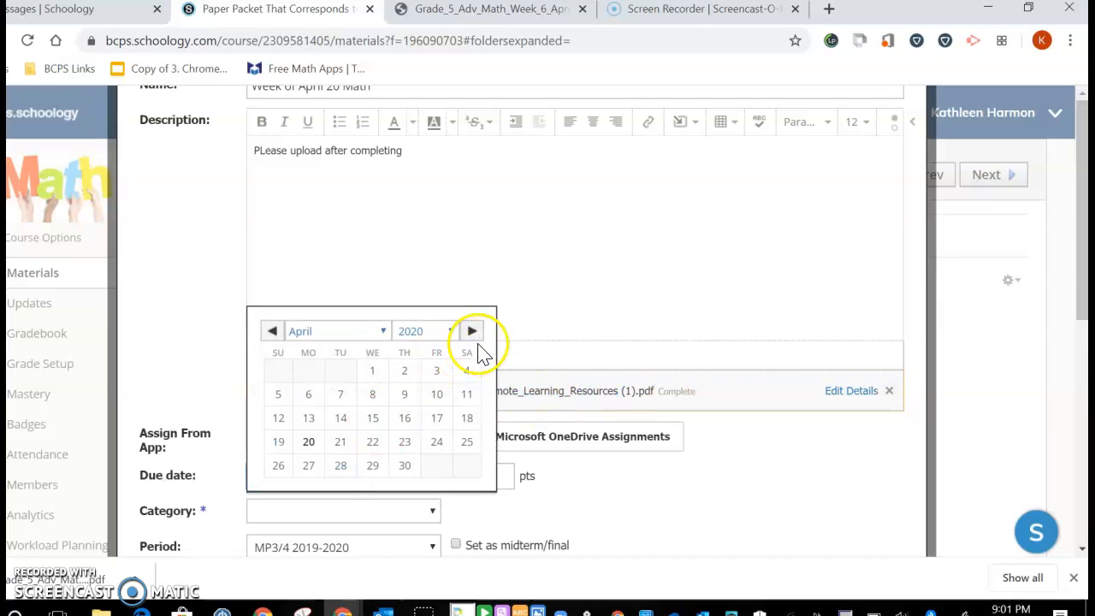
left_click(472, 331)
left_click(472, 332)
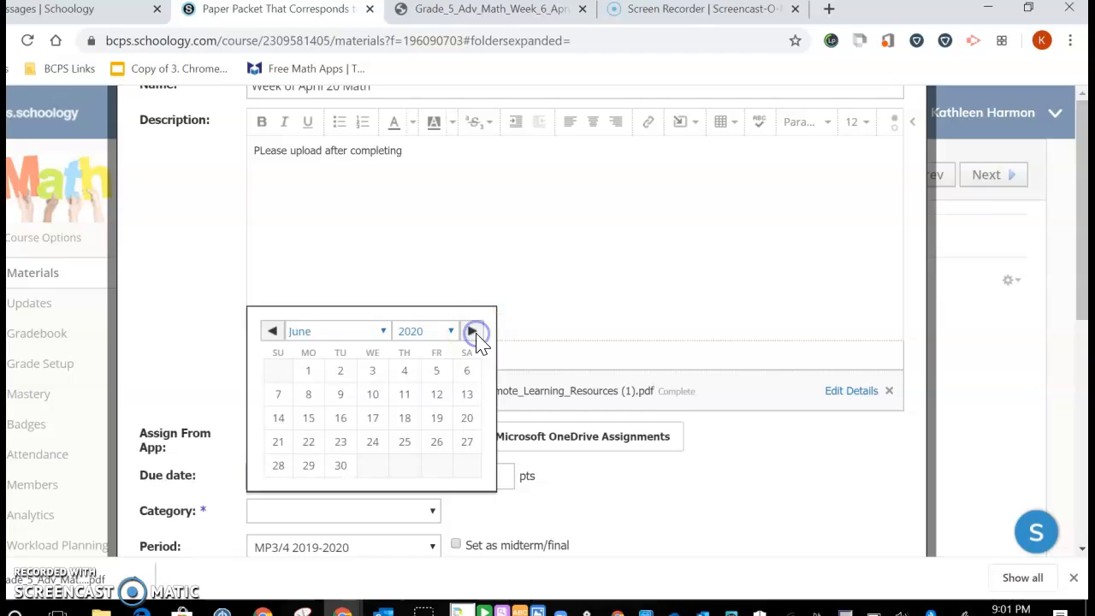
left_click(462, 386)
double_click(469, 476)
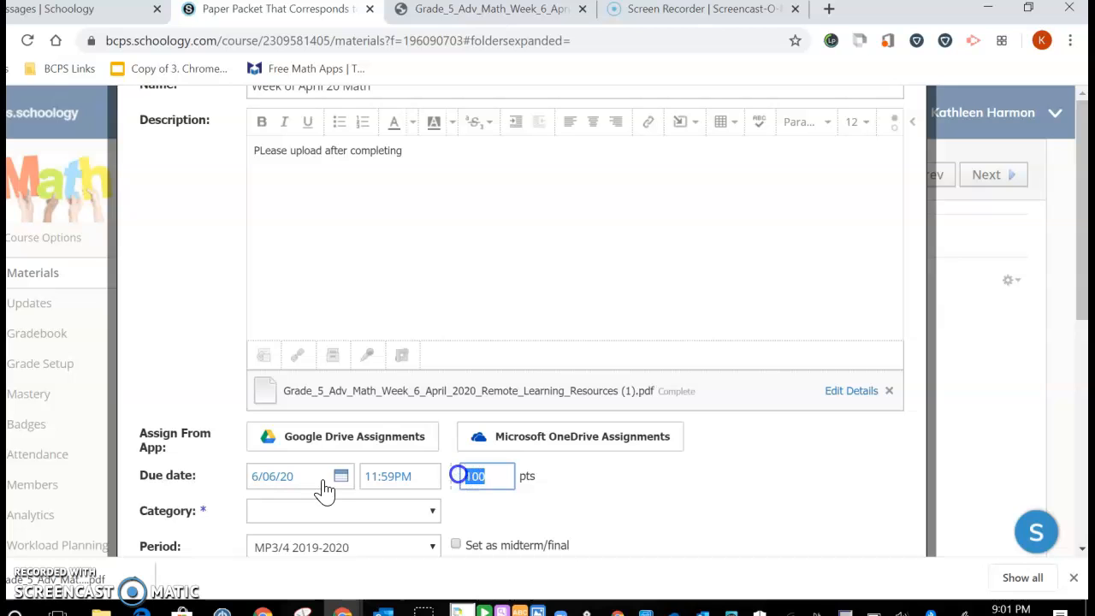
type("1")
Set the assignment's grading category to Practice
left_click(335, 511)
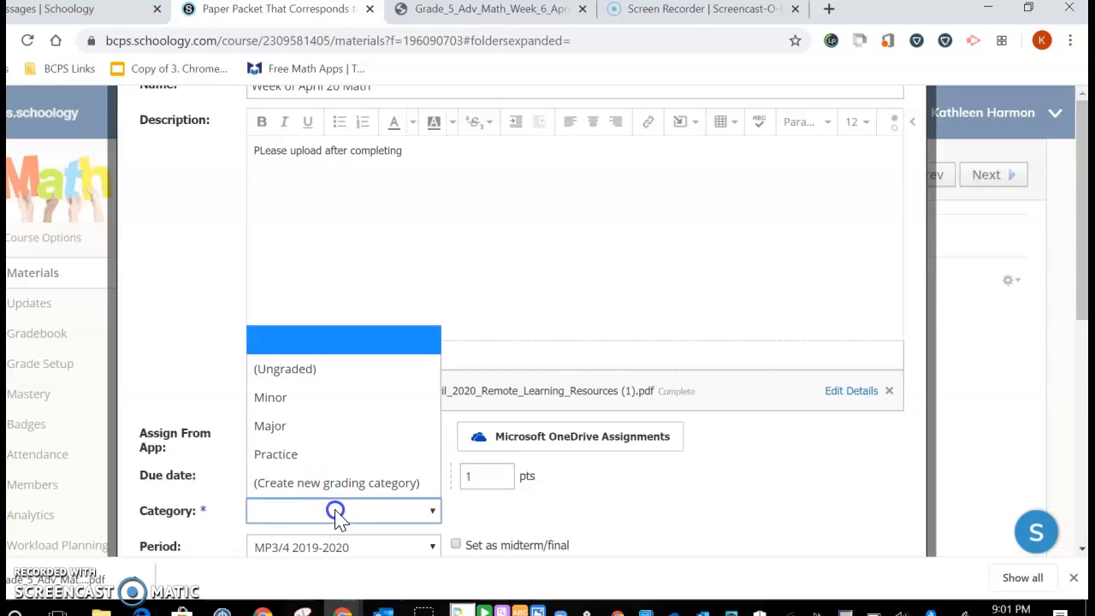
left_click(335, 457)
Disable comments on the assignment and create it
scroll(503, 451, "down", 3)
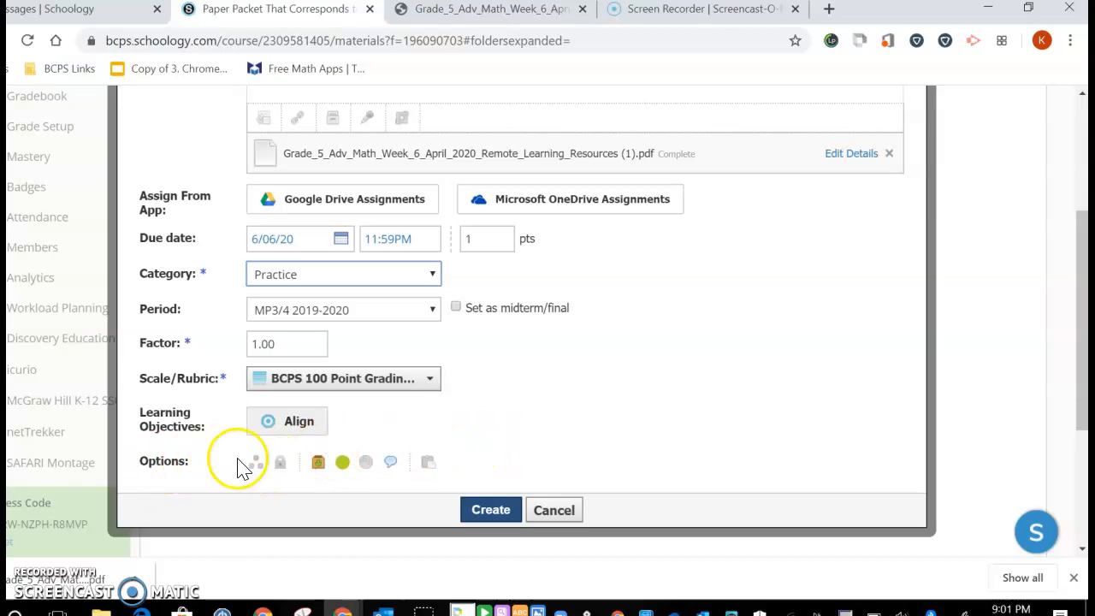
left_click(392, 471)
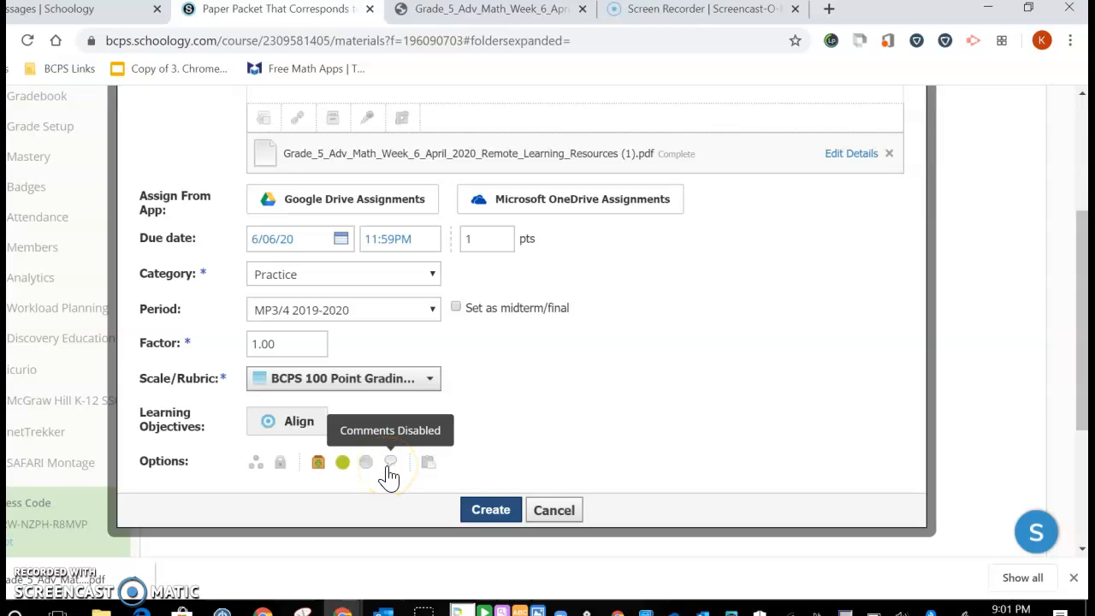
left_click(470, 511)
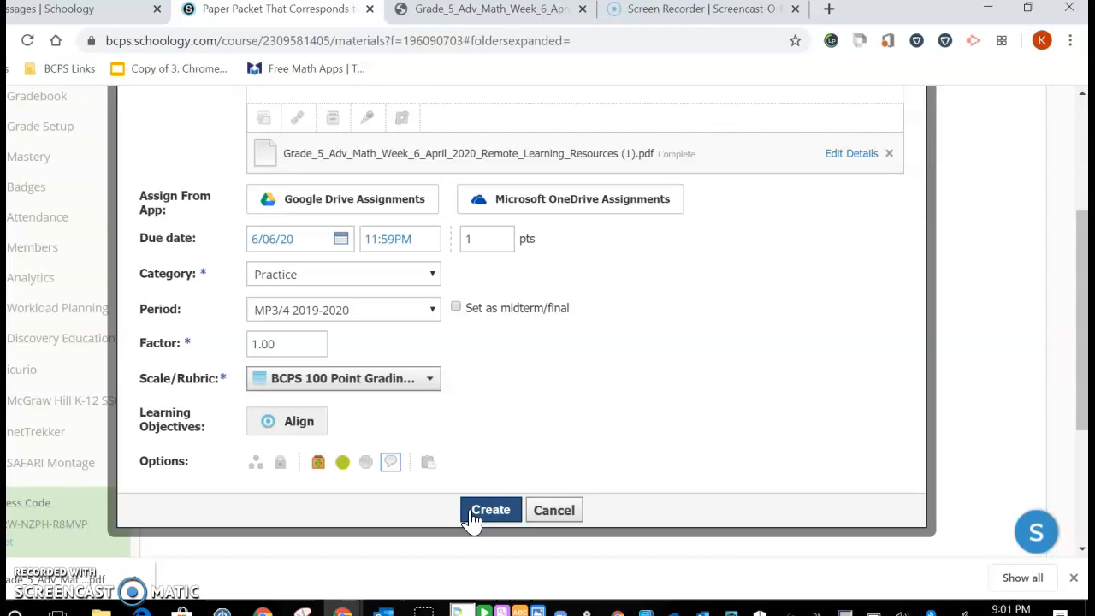
left_click(473, 513)
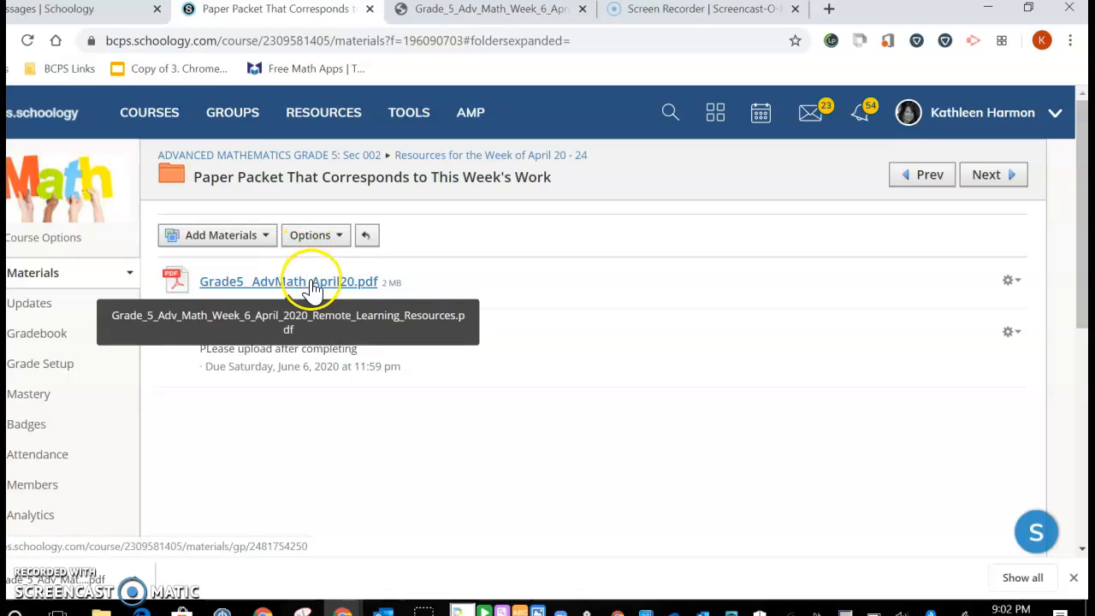
Open the new Week of April 20 Math assignment and review its details and submissions
left_click(1020, 285)
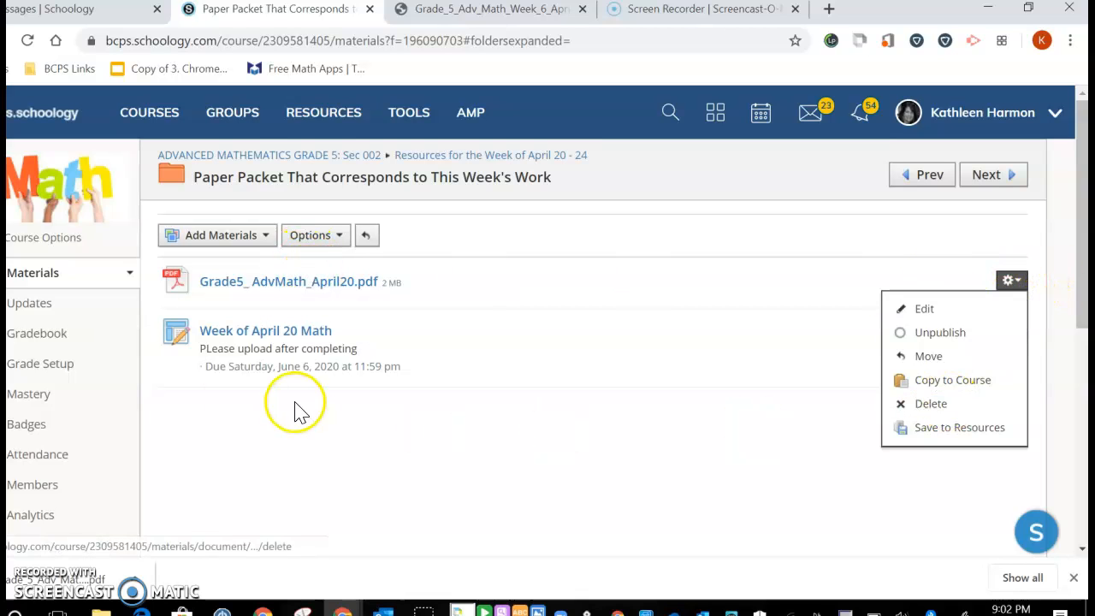
left_click(224, 336)
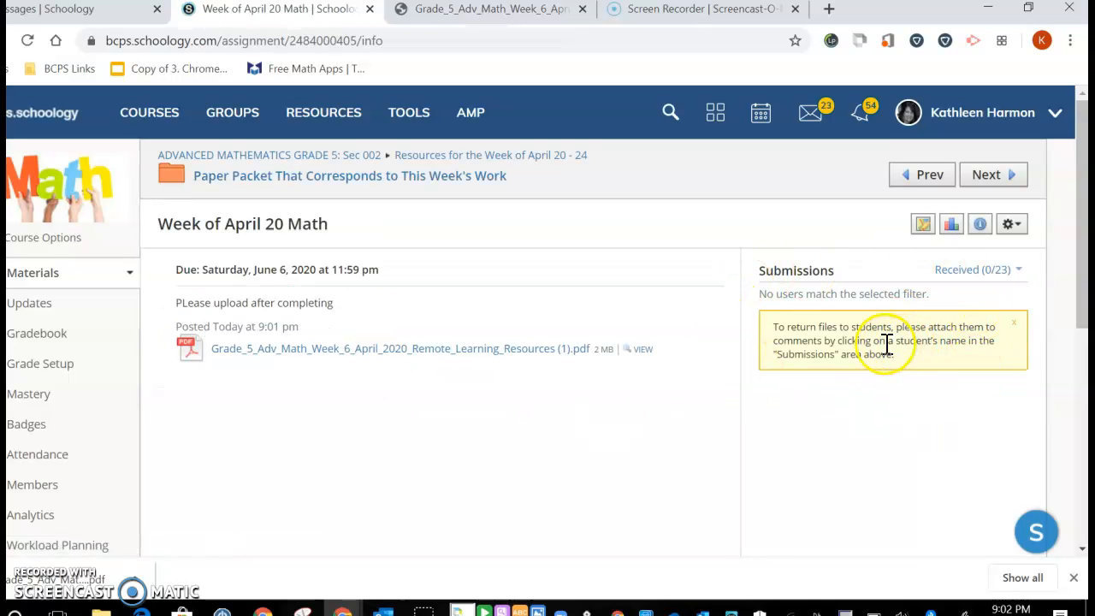
left_click(520, 375)
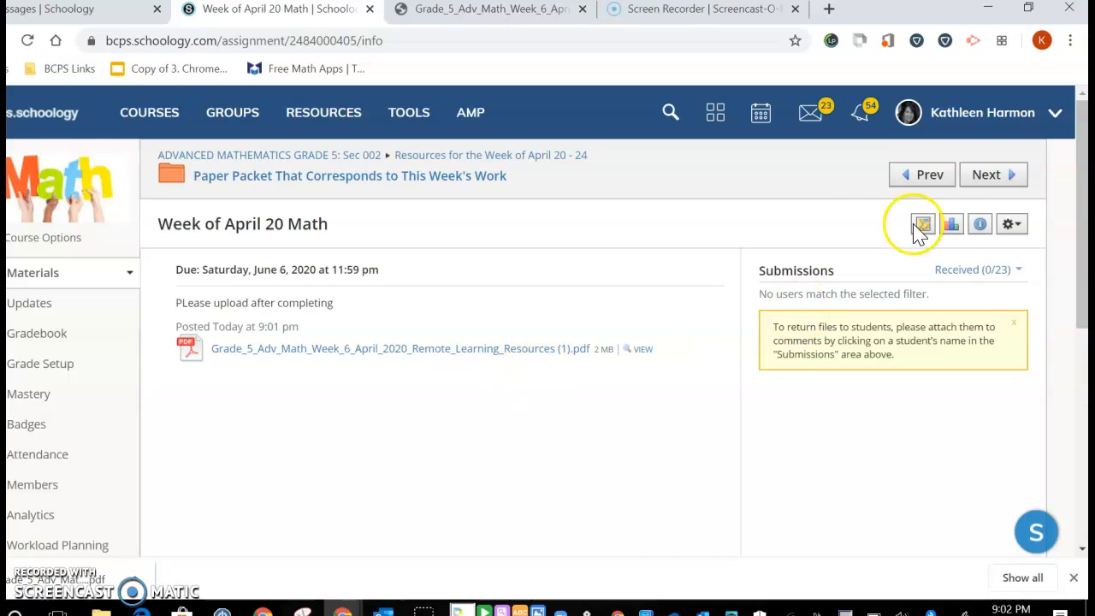
left_click(859, 232)
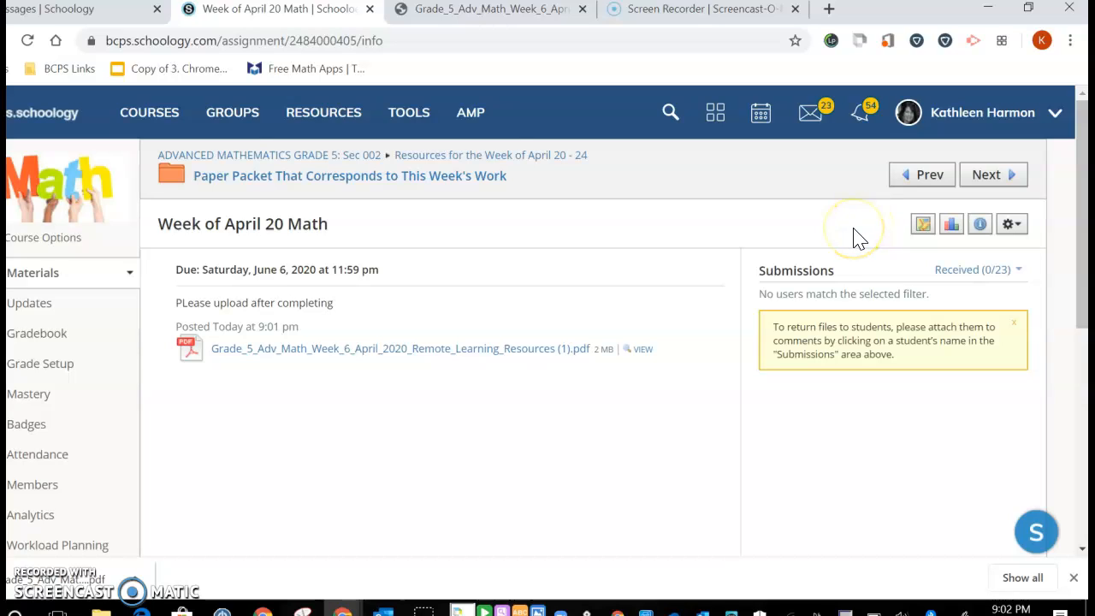